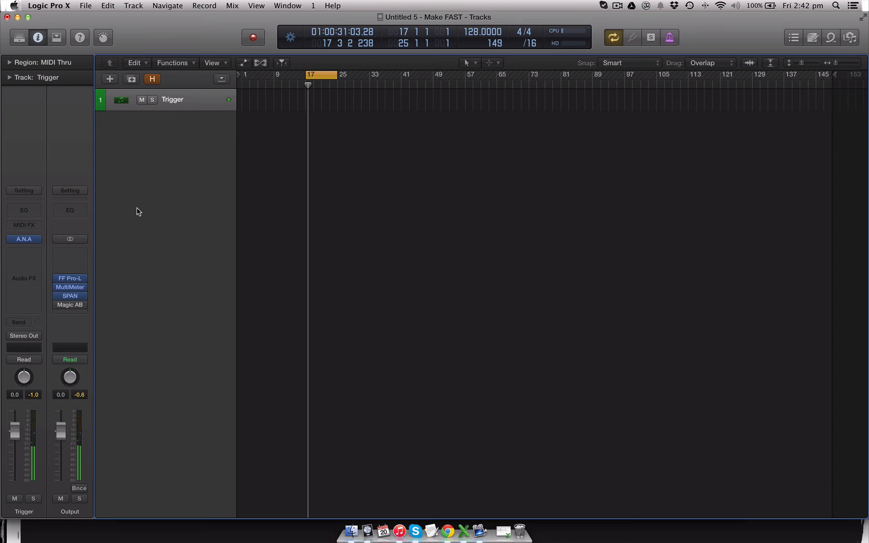
Step: Add a Bus 1 send to the Trigger track and set the new aux channel's output to No Output
left_click(39, 323)
mouse_move(62, 373)
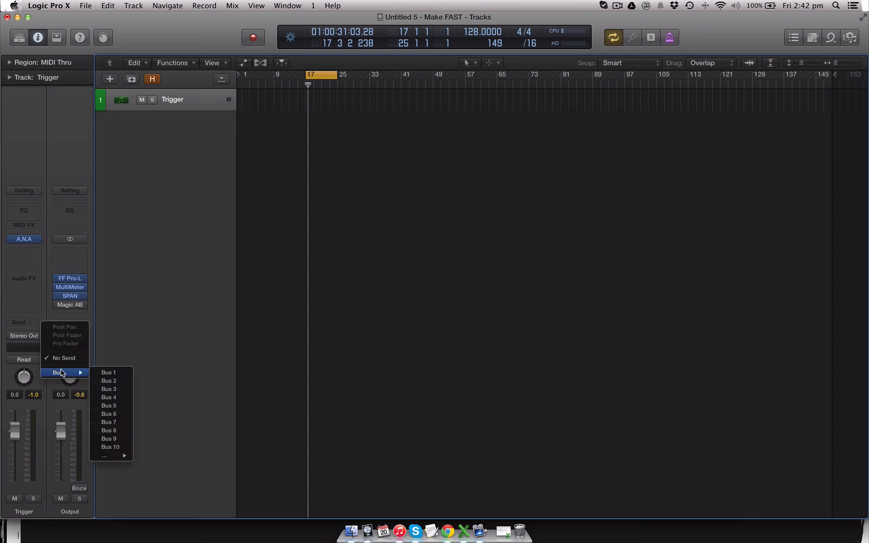
left_click(113, 373)
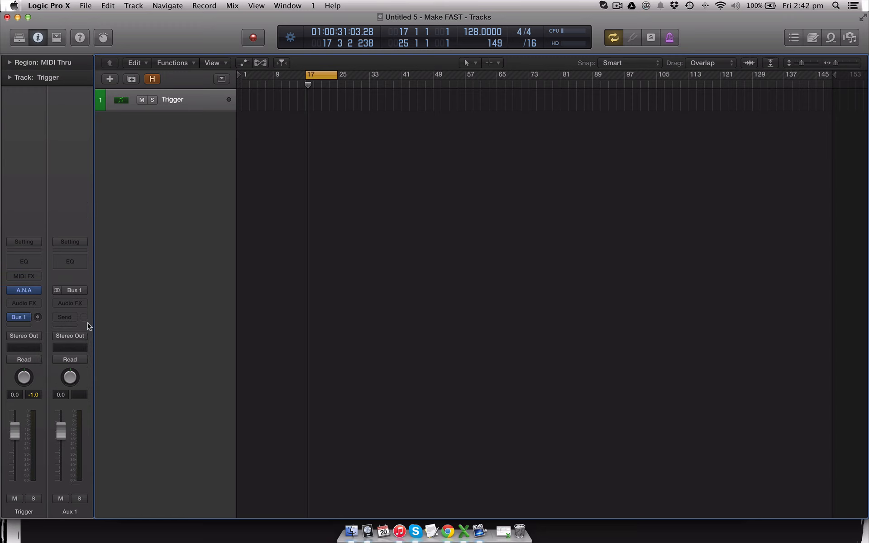
left_click(78, 335)
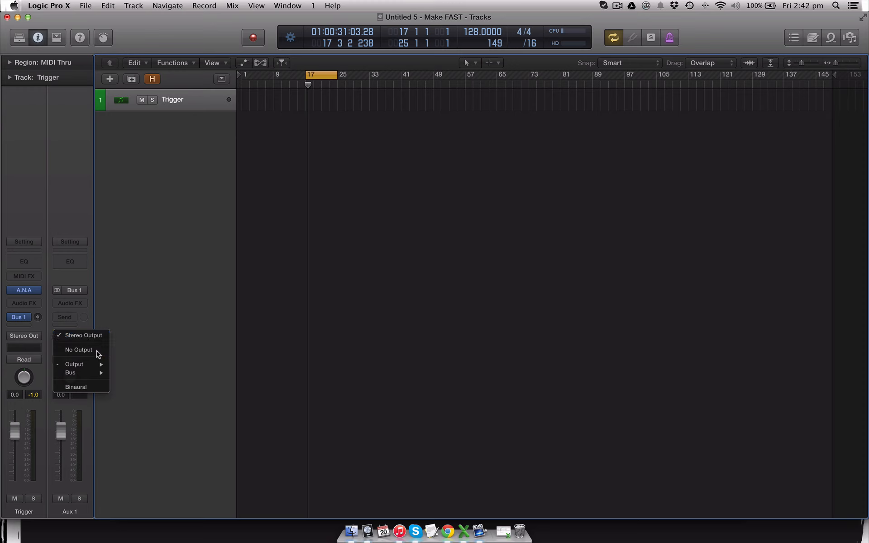
left_click(97, 352)
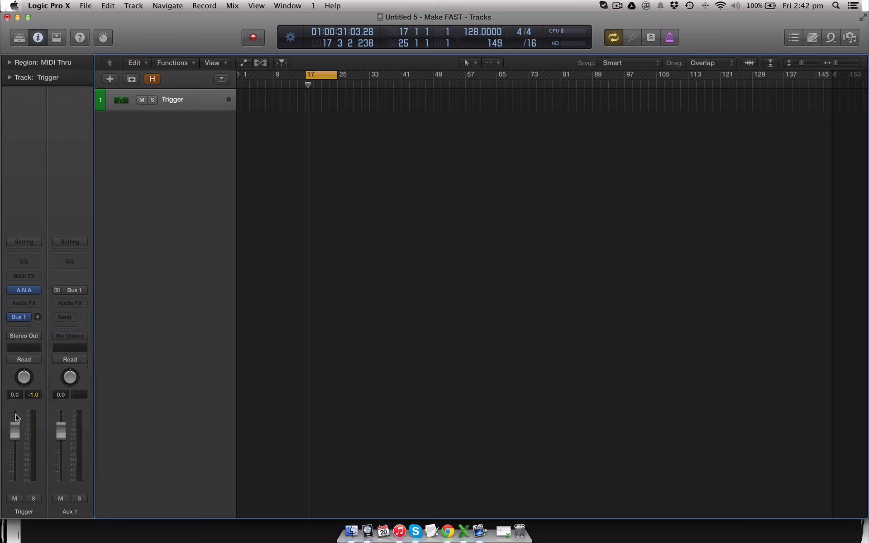
Step: Lower the Trigger and Aux 1 faders to about -3 dB and turn up the Trigger track's Bus 1 send level
left_click_drag(16, 417, 61, 436)
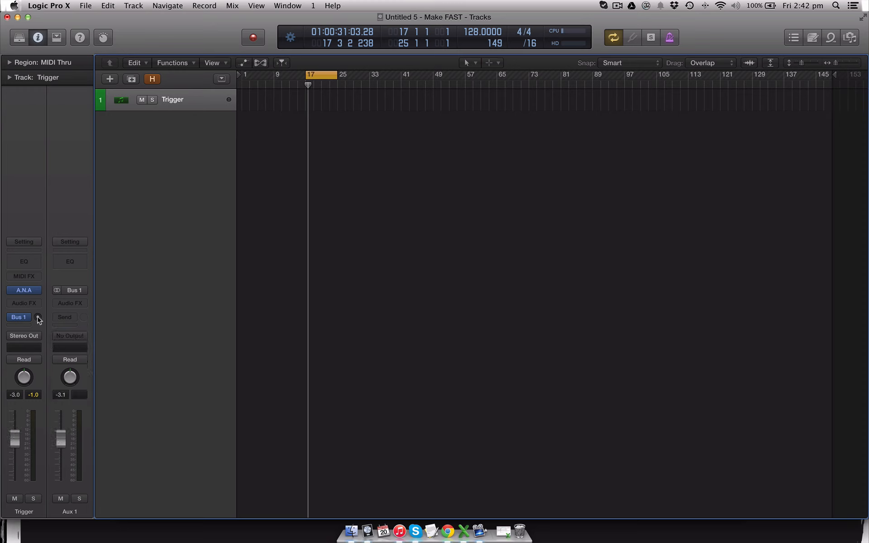
left_click_drag(38, 320, 74, 159)
Step: Rename the Bus 1 aux channel as Lead SC
double_click(71, 512)
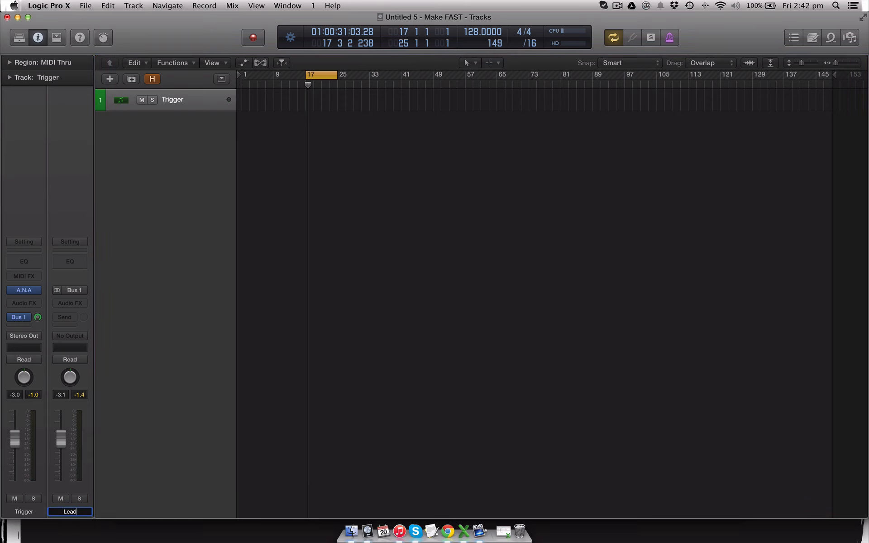
type("Lead SC")
key("Return")
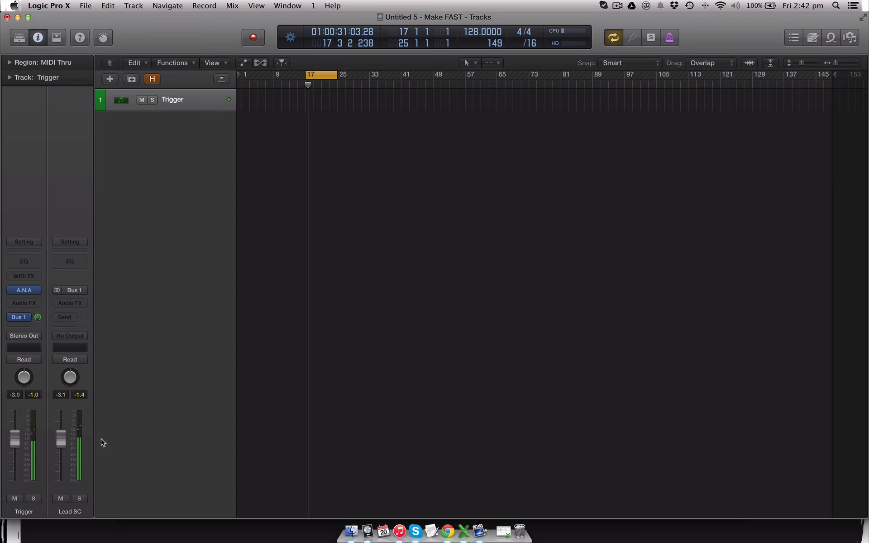
Step: Add a second send on the Trigger track, routed to Bus 2
left_click(18, 317)
mouse_move(38, 374)
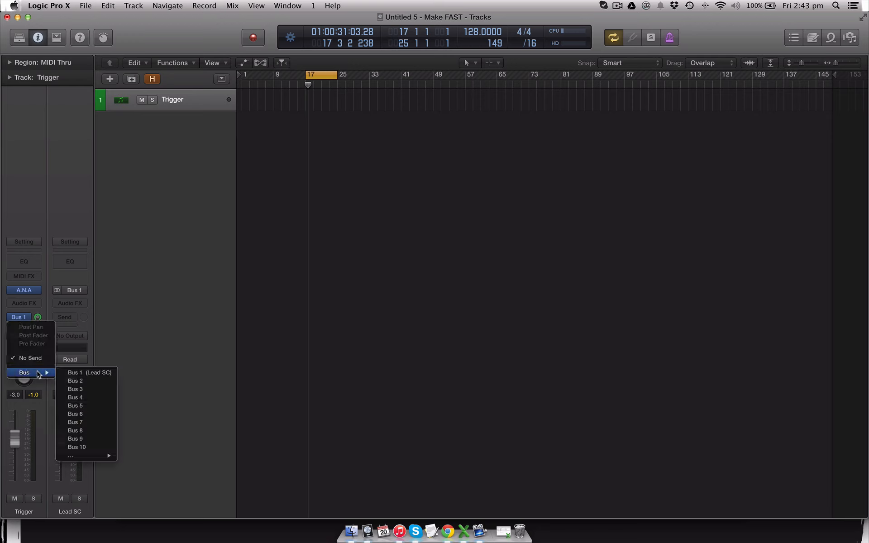
left_click(75, 381)
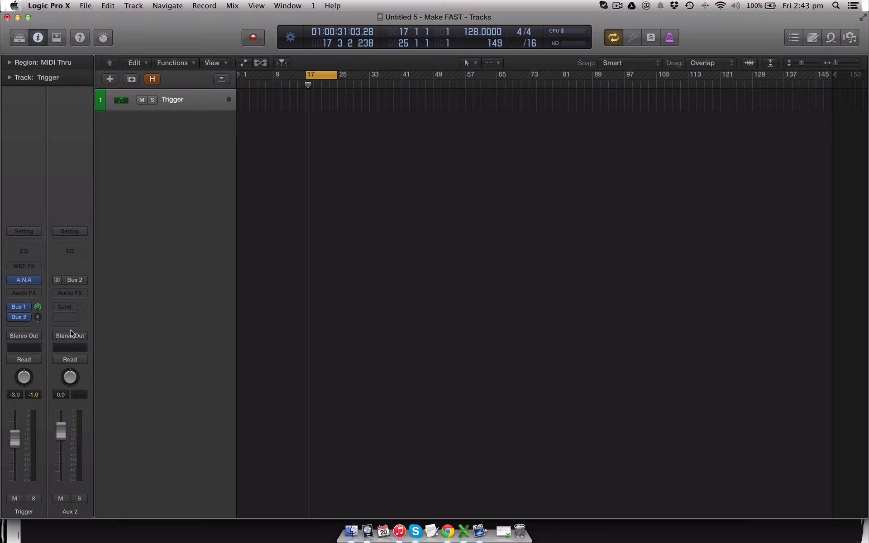
Step: Insert the PlatinumVerb reverb on the Bus 2 aux channel and set its reverb time to 5.50 seconds
left_click(70, 293)
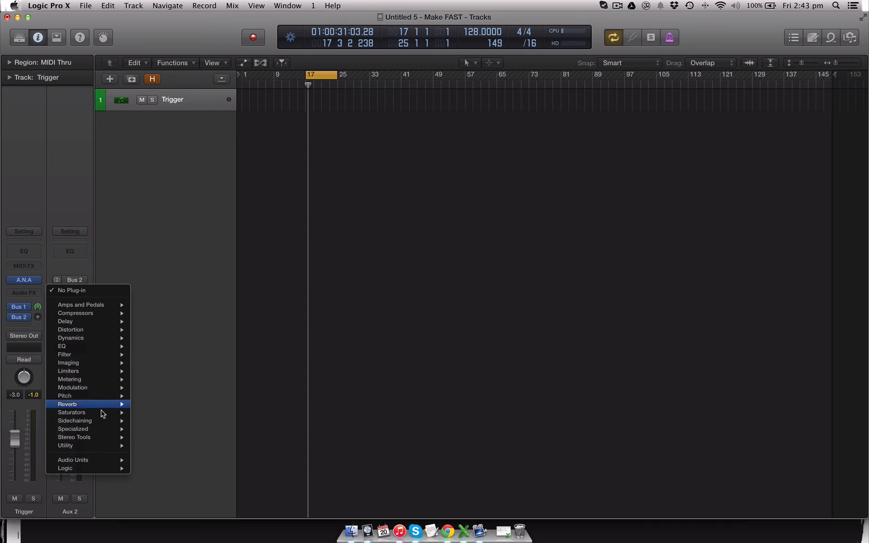
mouse_move(104, 404)
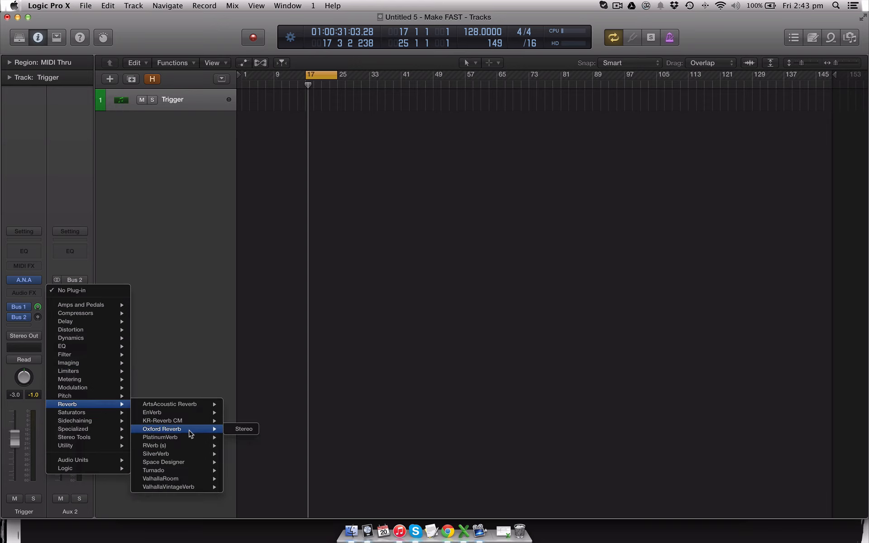
left_click(240, 437)
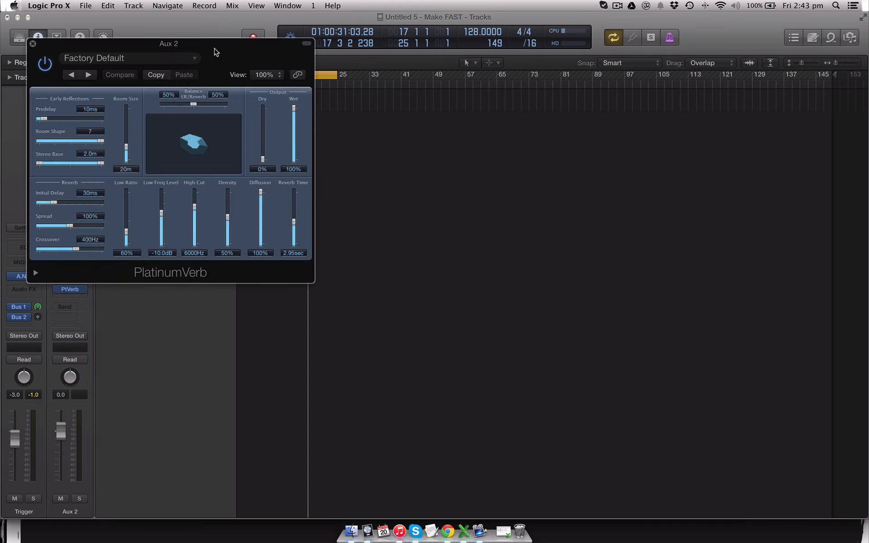
left_click_drag(214, 45, 455, 110)
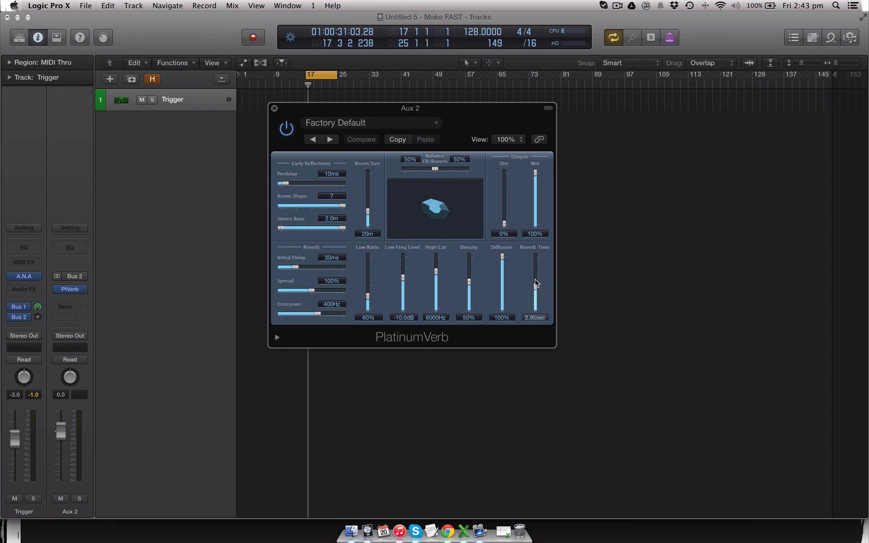
left_click_drag(535, 283, 535, 266)
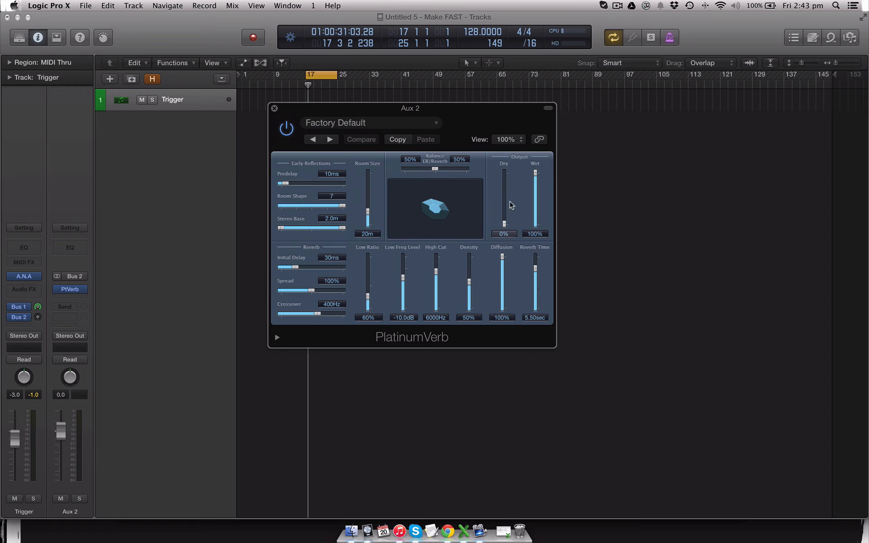
left_click(275, 108)
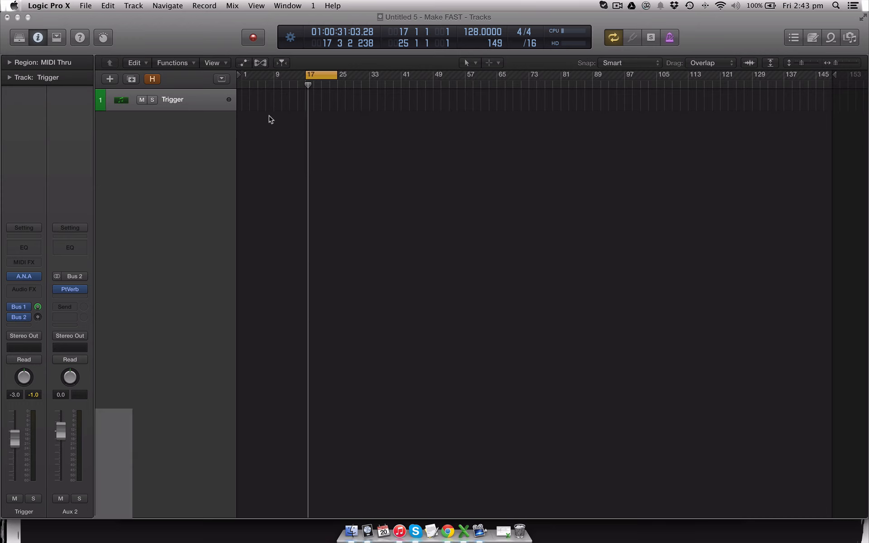
Step: Raise the Trigger track's Bus 2 send level to about -0.6 dB
left_click_drag(38, 317, 38, 303)
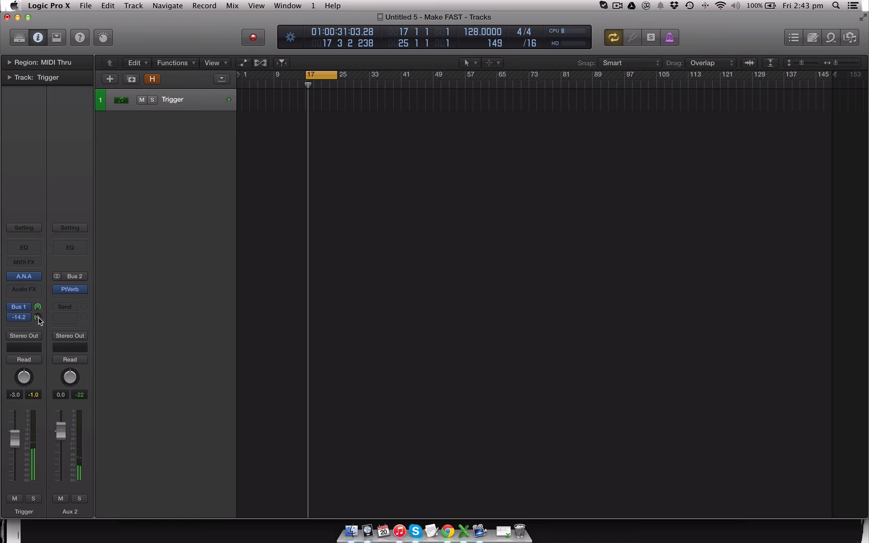
left_click_drag(37, 317, 42, 253)
left_click_drag(37, 317, 37, 319)
Step: Insert a Compressor after PlatinumVerb on Aux 2 and set its side chain to Bus 1
left_click(67, 299)
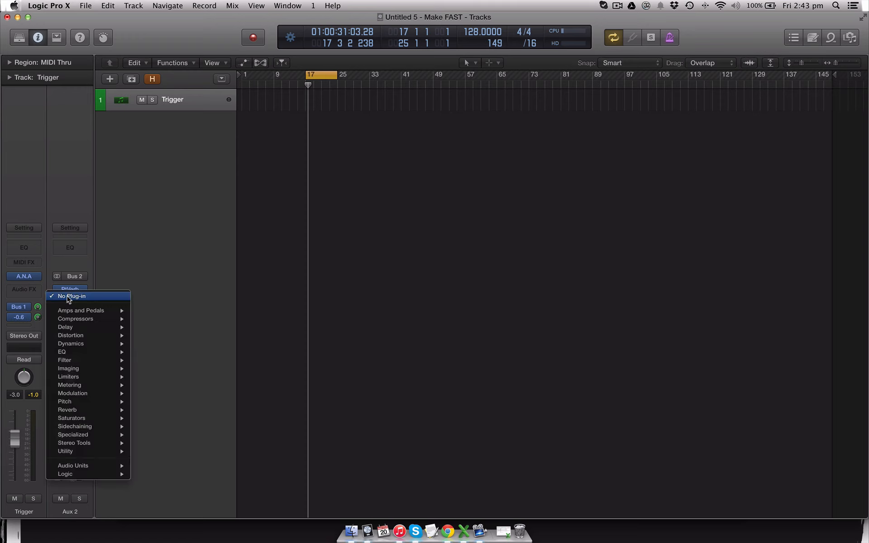
mouse_move(89, 319)
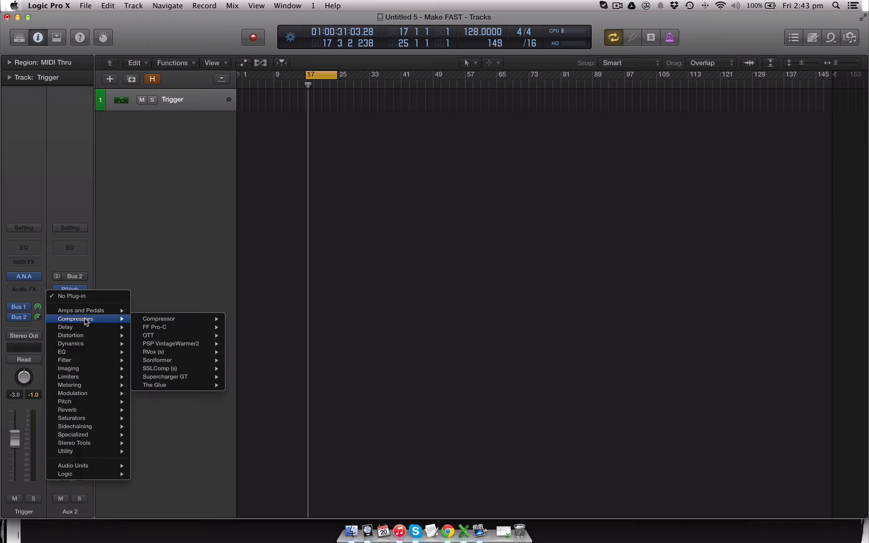
mouse_move(189, 322)
left_click(247, 318)
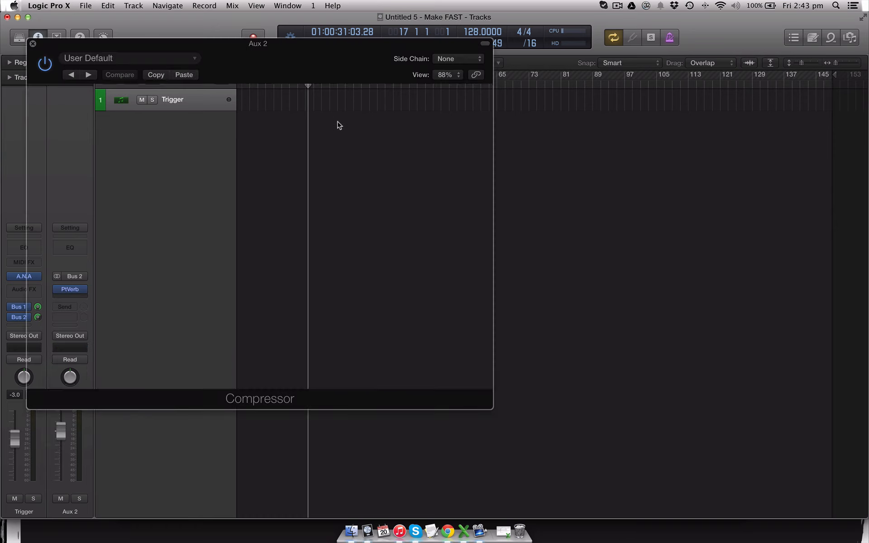
left_click_drag(270, 49, 433, 99)
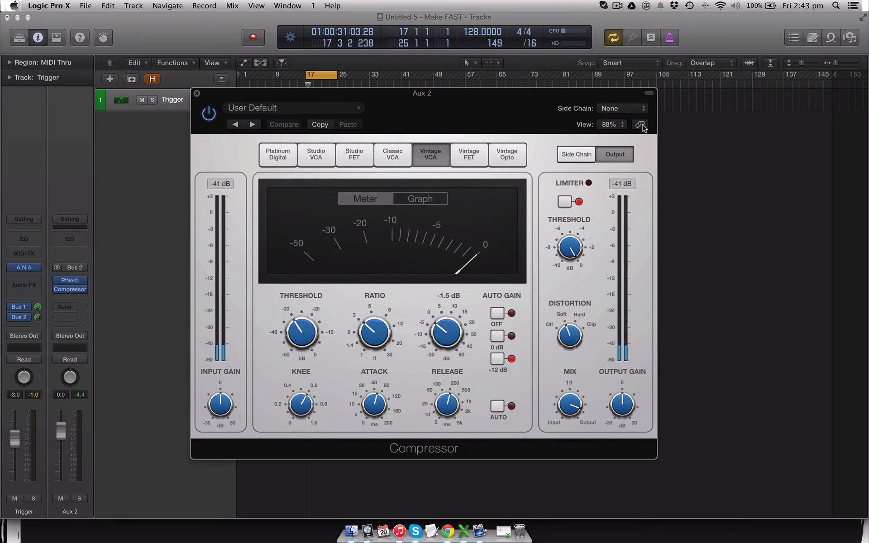
left_click(623, 111)
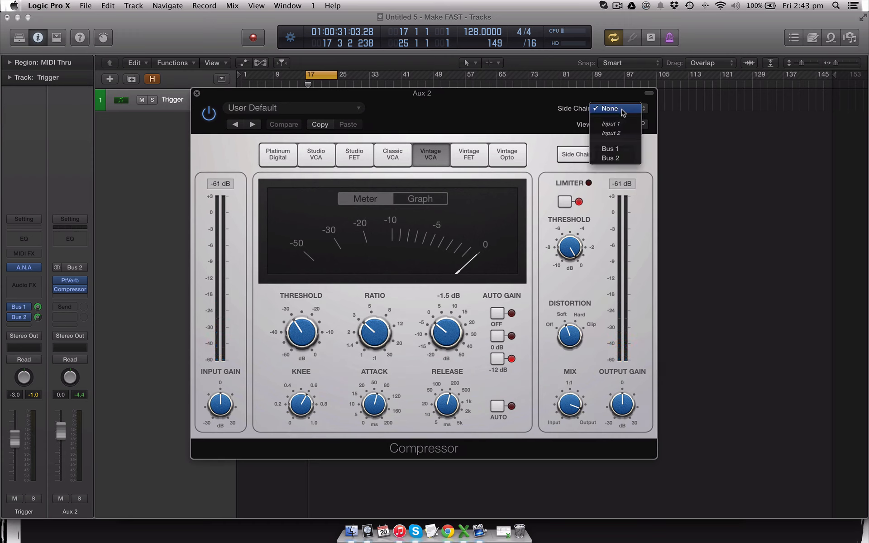
left_click(619, 153)
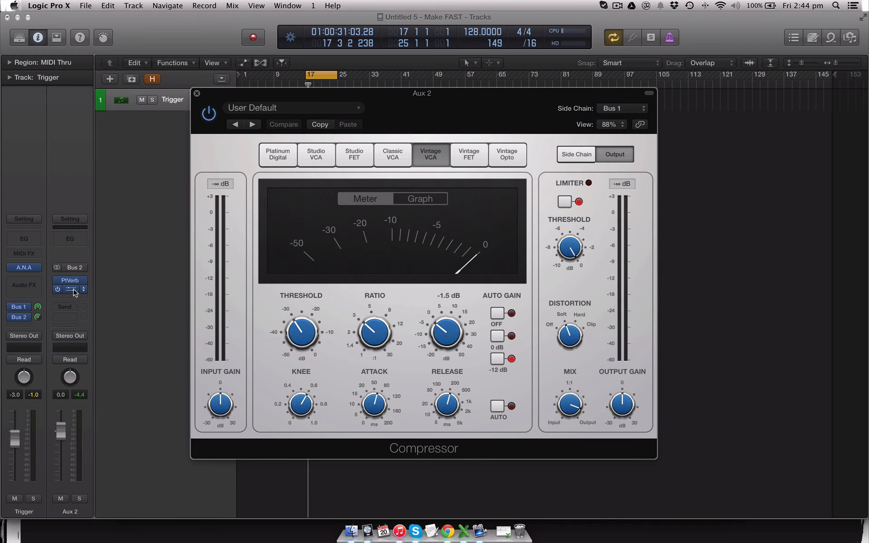
Step: Shift PlatinumVerb between Aux 2's effect slots, placing it directly above the Compressor
mouse_move(71, 283)
left_click(70, 286)
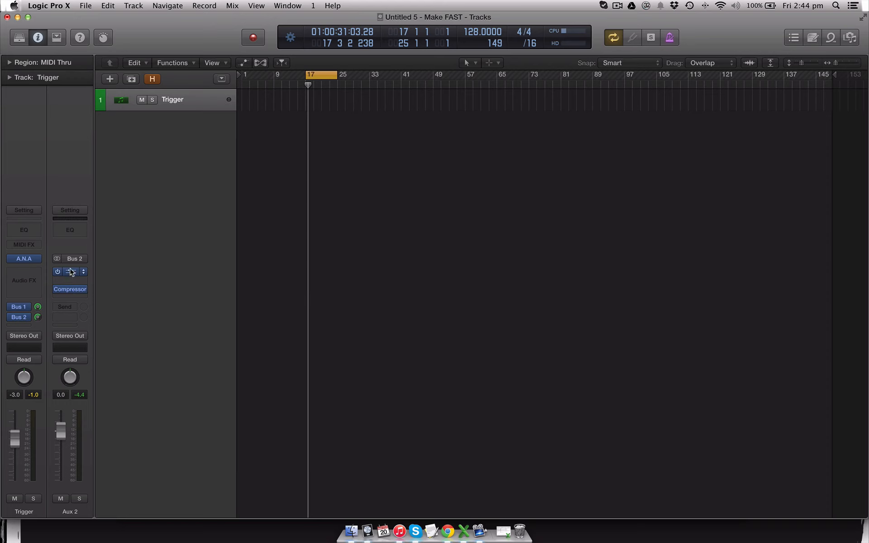
left_click_drag(71, 271, 79, 295)
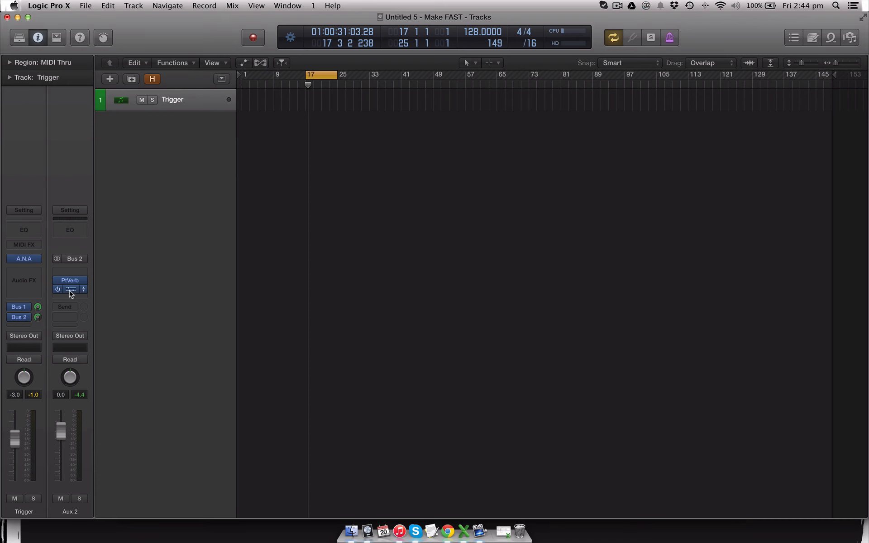
Step: Reopen the Aux 2 Compressor, try releases up to about 3000 ms, and settle on a very short release near the minimum
left_click(70, 289)
mouse_move(274, 367)
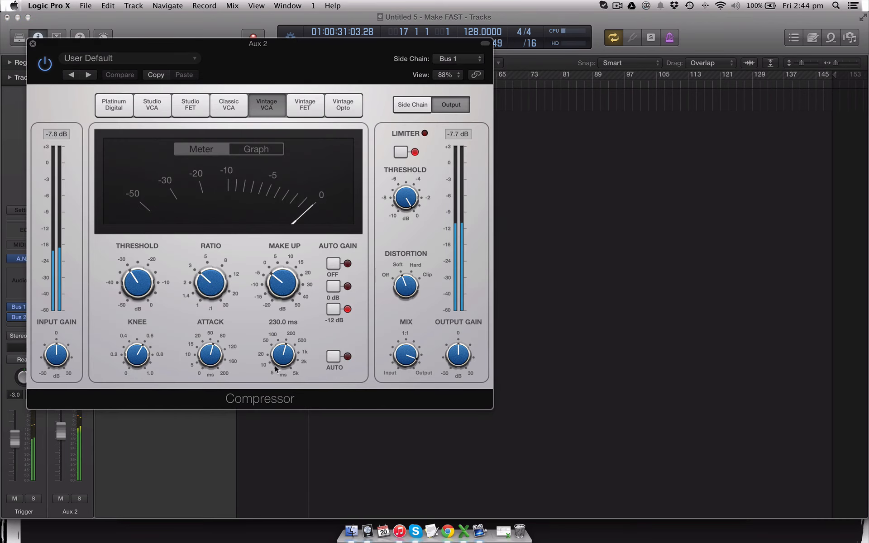
mouse_move(284, 290)
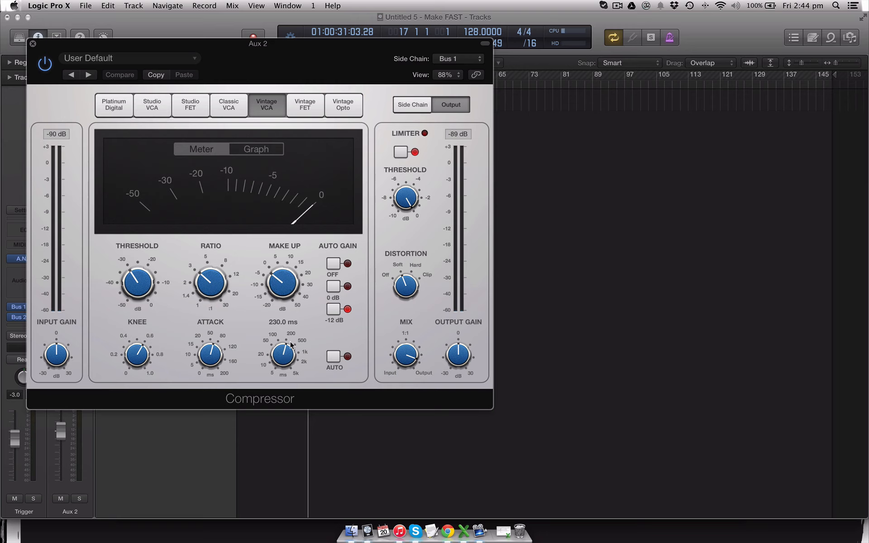
left_click_drag(286, 356, 295, 284)
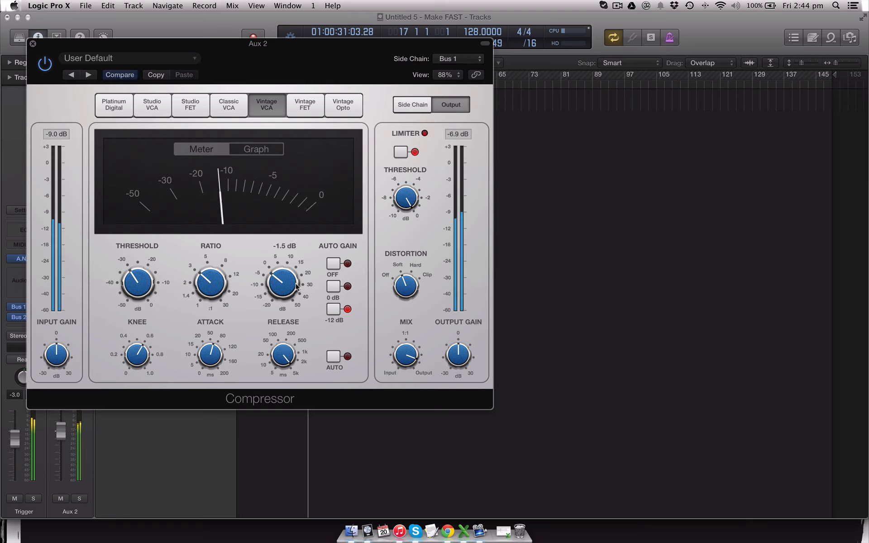
left_click_drag(284, 362, 282, 482)
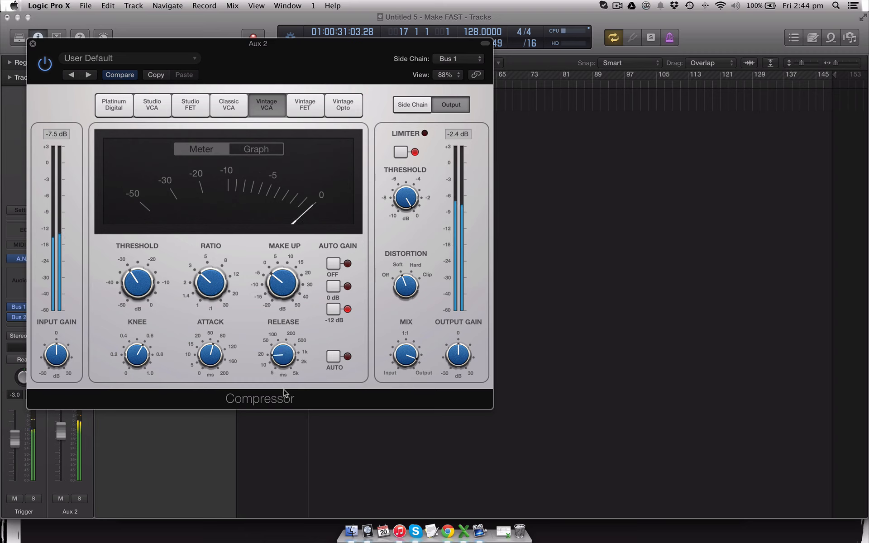
left_click_drag(286, 355, 286, 228)
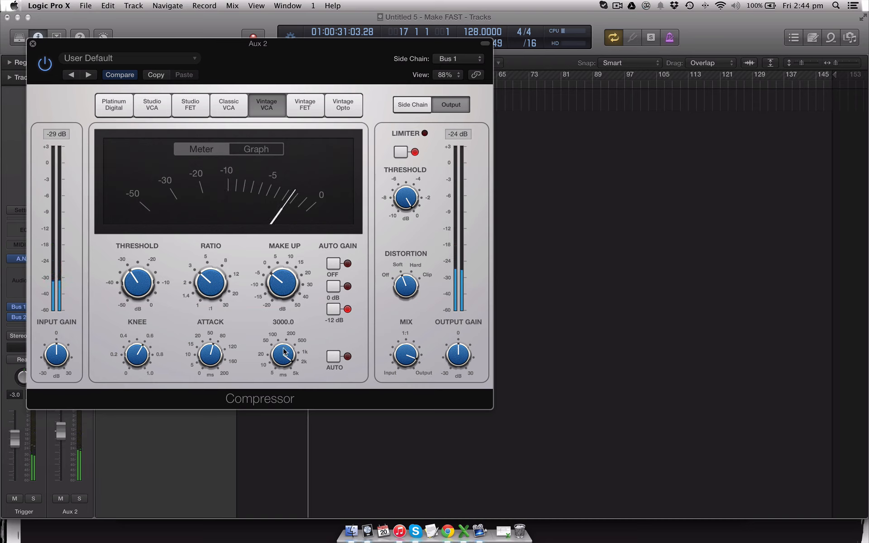
left_click_drag(283, 351, 275, 504)
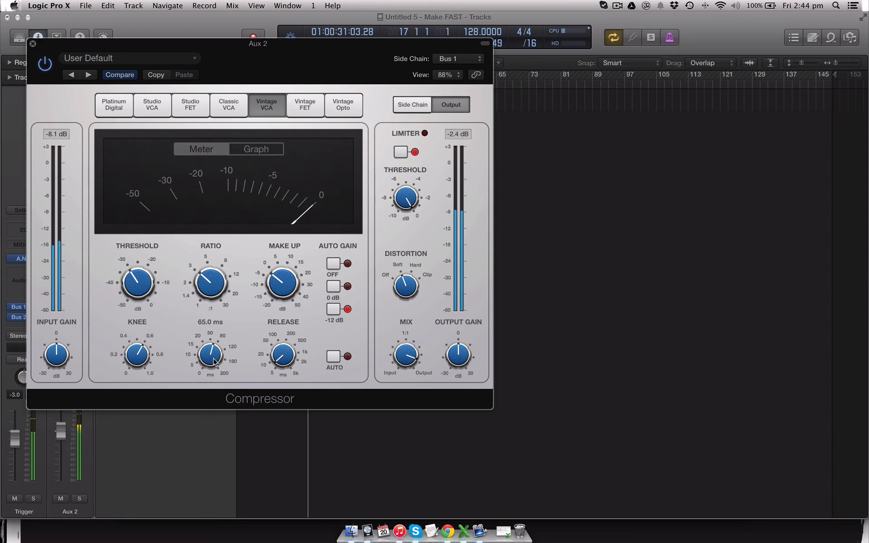
Step: Try a 3.5 ms attack on the Compressor and raise the attack to nearly 200 ms
left_click_drag(210, 348, 213, 518)
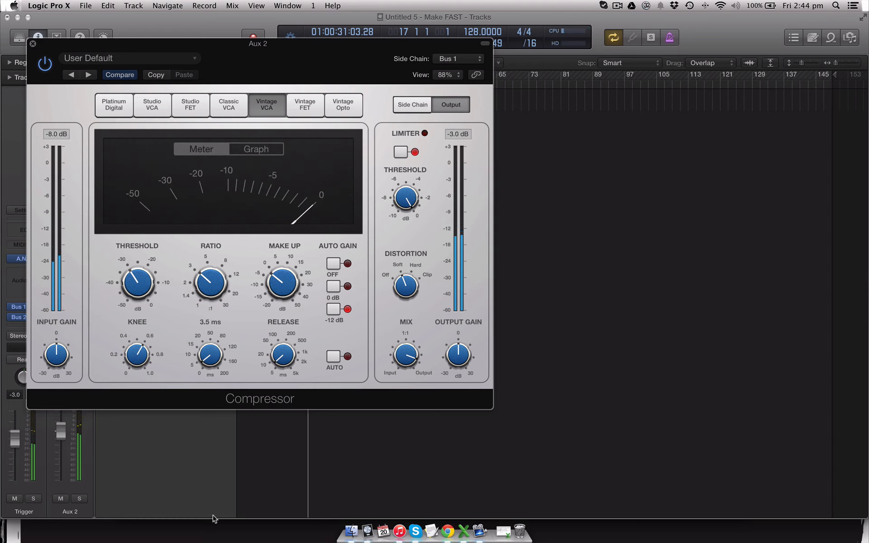
left_click_drag(210, 355, 225, 212)
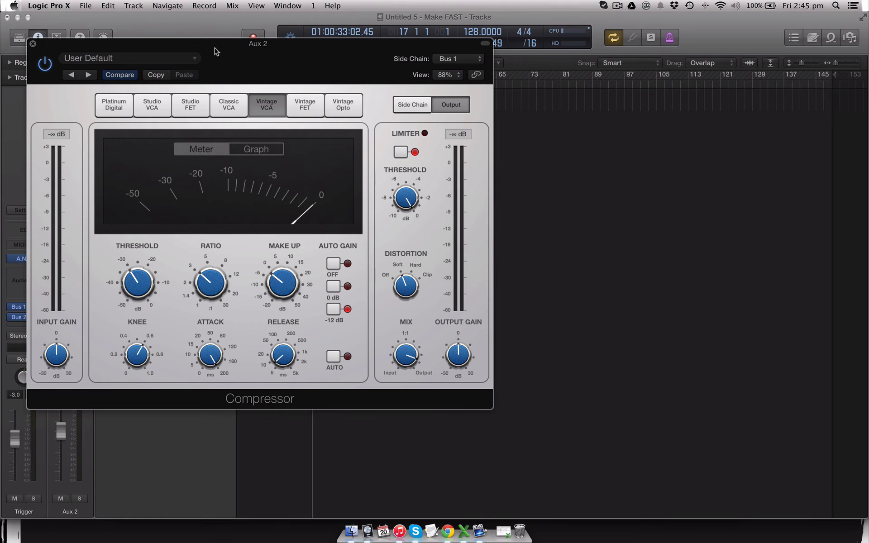
Step: Move the Compressor window away from the channel strips so the Trigger and Aux 2 strips are accessible
left_click_drag(123, 86, 351, 148)
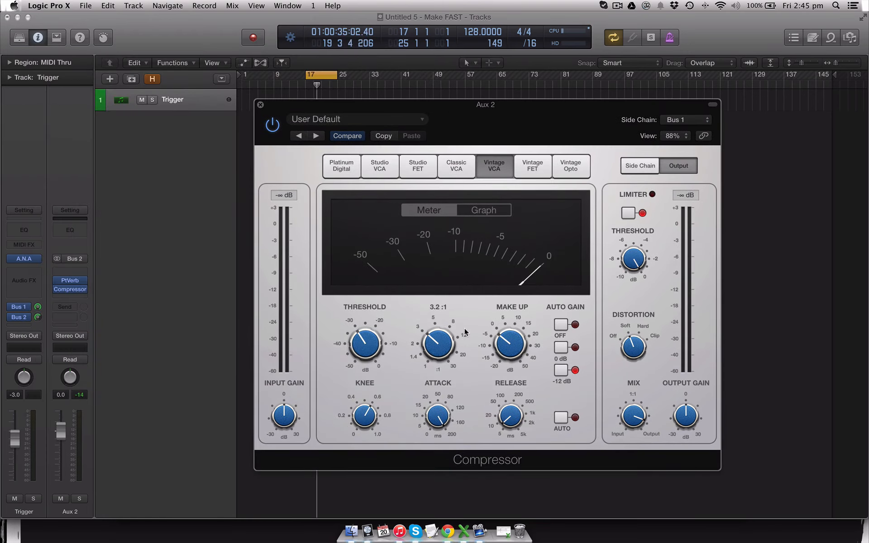
mouse_move(436, 334)
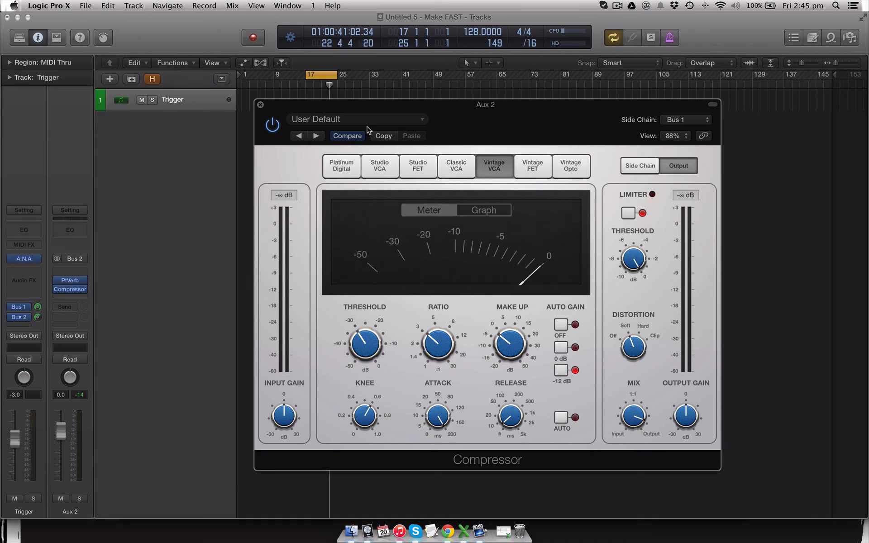
left_click_drag(378, 104, 379, 94)
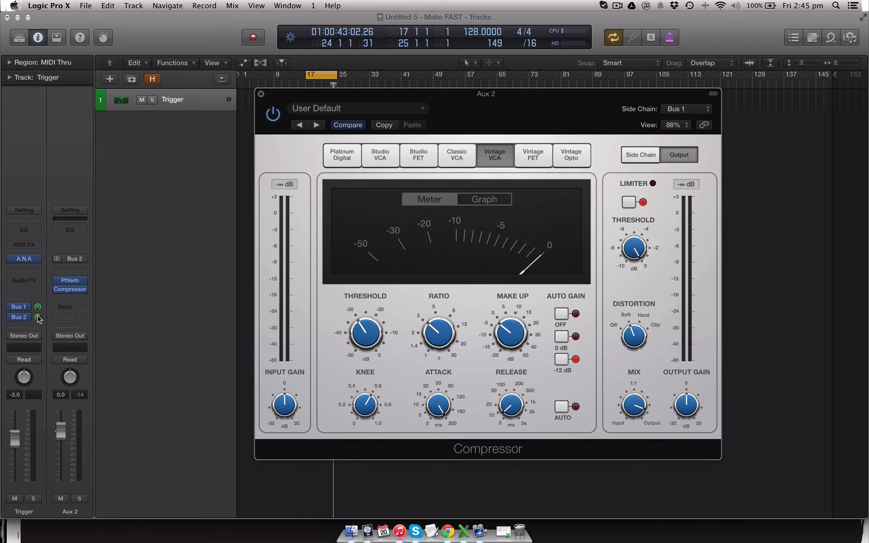
Step: Vary the Trigger's Bus 2 send, settling around -3.3 dB, and shorten the Aux 2 Compressor's attack to roughly 10–15 ms with a release near 2000 ms
left_click_drag(39, 317, 38, 327)
left_click_drag(33, 363, 39, 395)
left_click_drag(38, 318, 38, 304)
left_click_drag(428, 400, 439, 509)
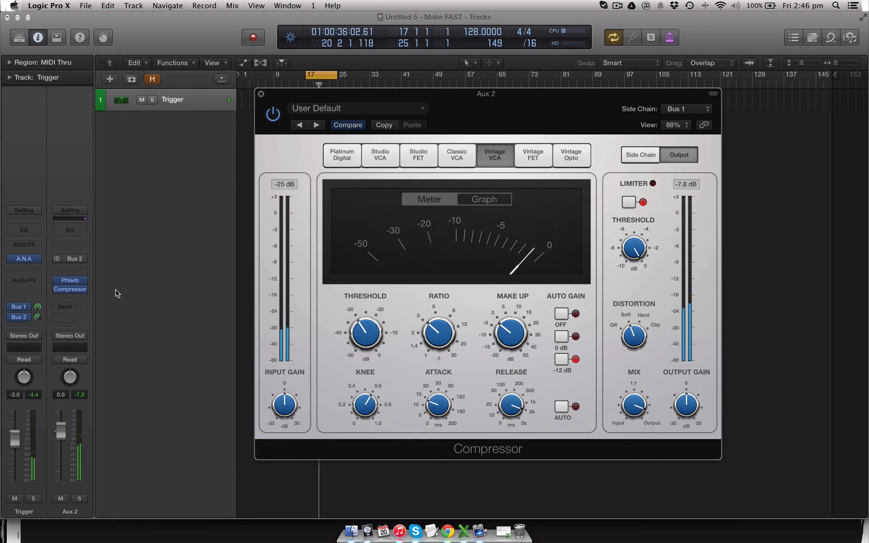
left_click(37, 317)
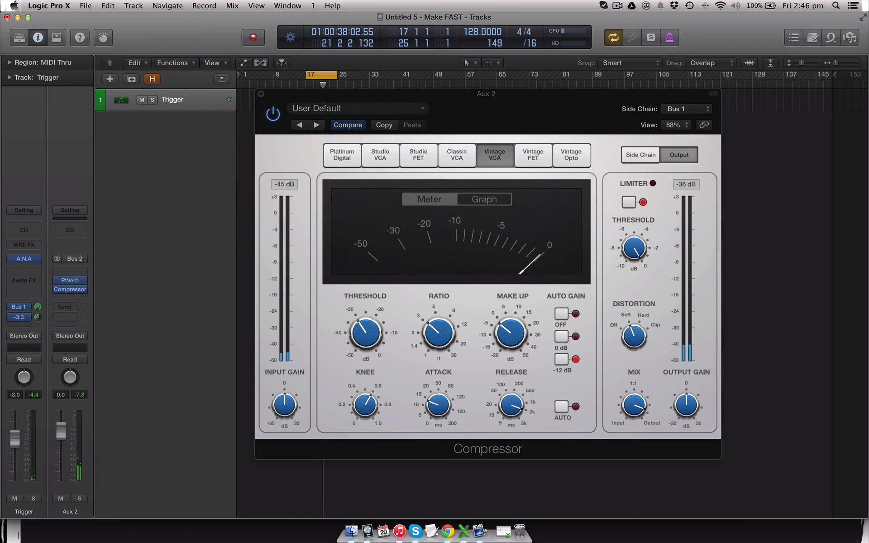
Step: Try the Compressor above PlatinumVerb on Aux 2 with its window moved off the channel strips, and raise the Trigger's Bus 2 send
left_click_drag(73, 291, 71, 278)
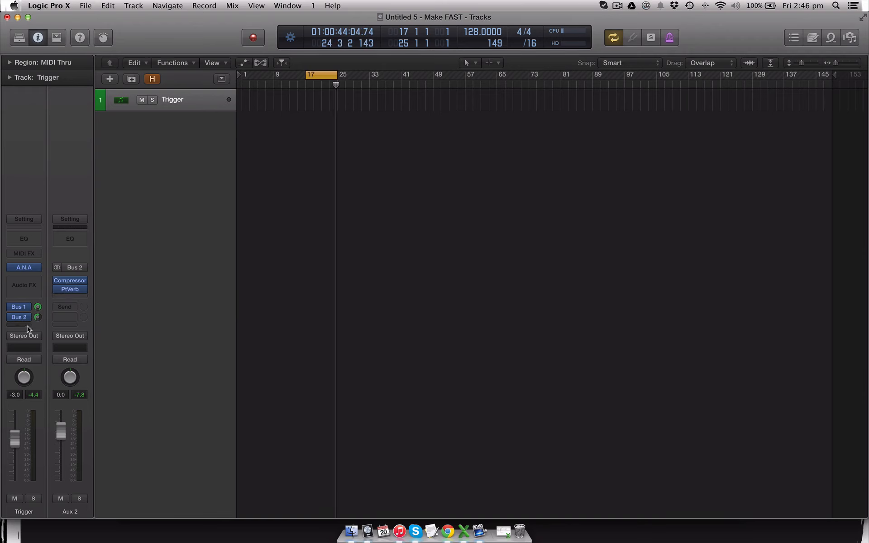
left_click(70, 280)
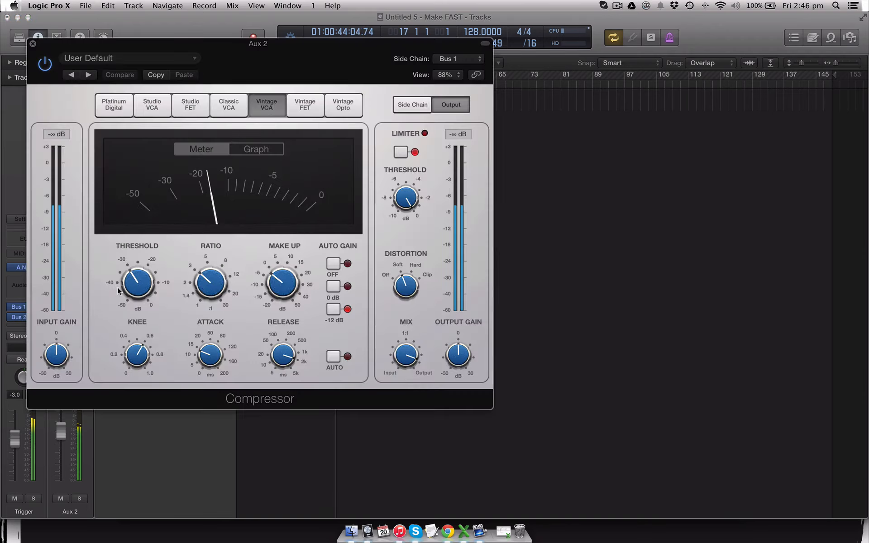
left_click_drag(200, 38, 413, 45)
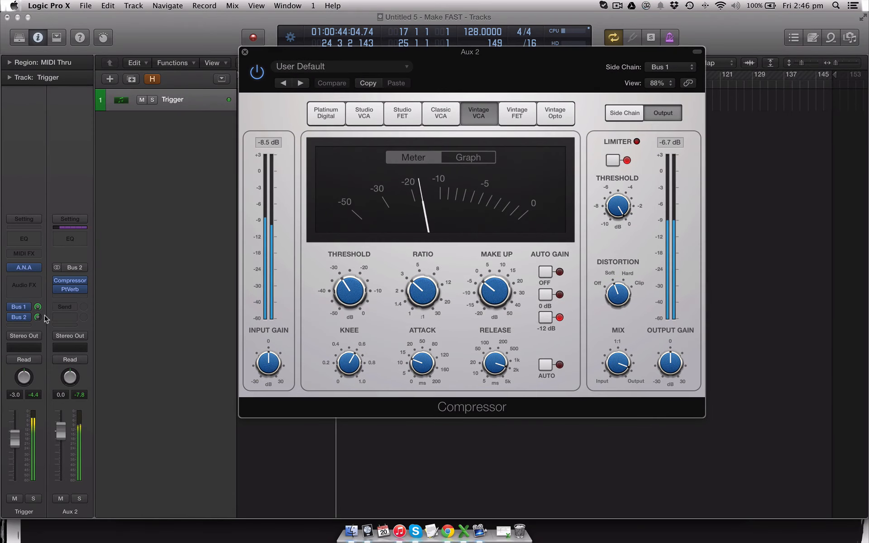
left_click_drag(37, 317, 38, 262)
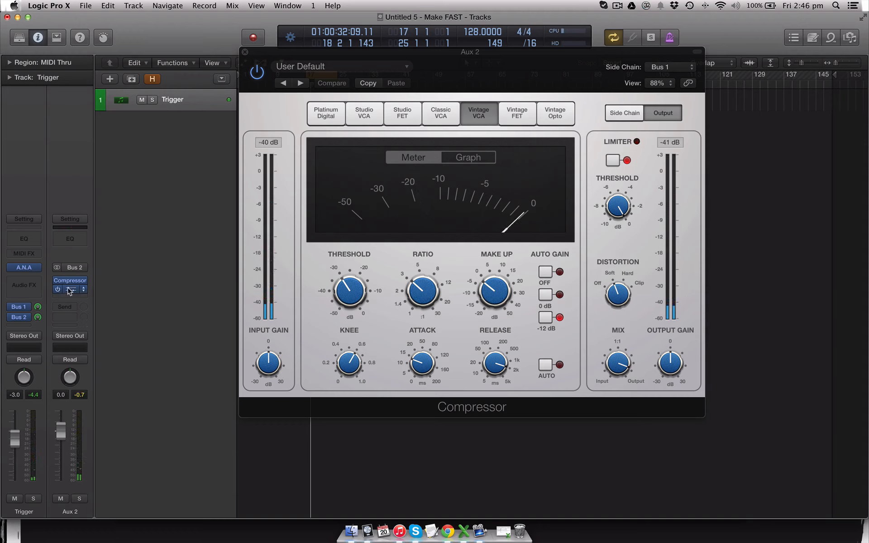
Step: Return the Compressor to the slot below PlatinumVerb on Aux 2 and bring the Trigger's Bus 2 send down to around -3.4 dB
mouse_move(25, 271)
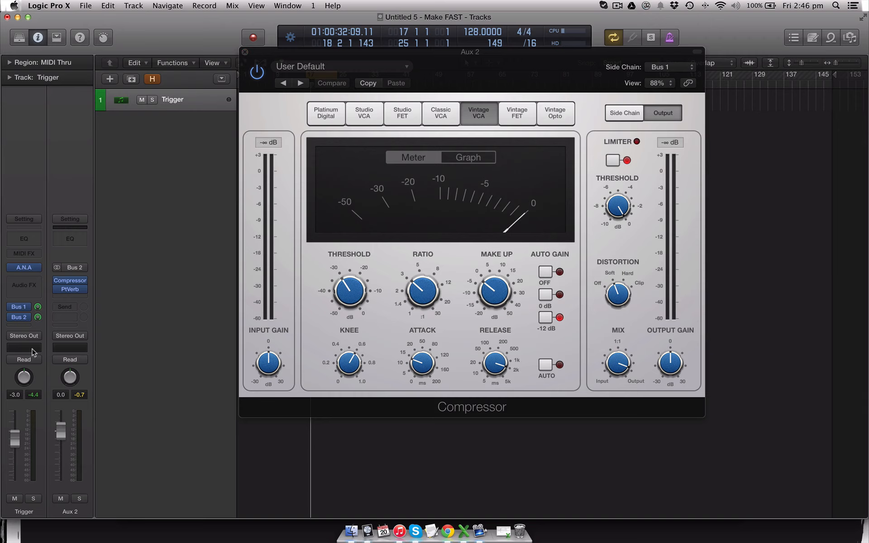
left_click_drag(72, 281, 76, 296)
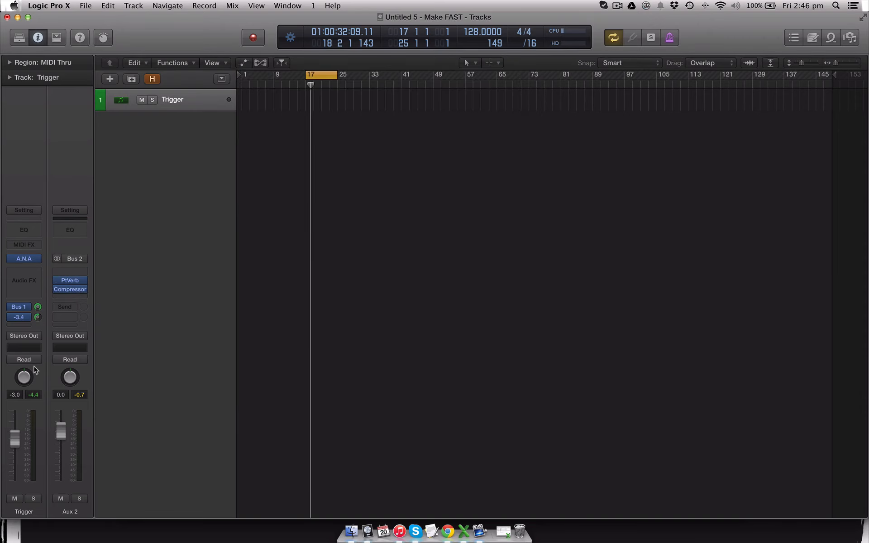
left_click_drag(38, 316, 38, 312)
Step: With the Compressor bypassed, insert a stereo Noise Gate below it on Aux 2 and set the gate's side chain to Bus 1
left_click(70, 298)
mouse_move(81, 345)
mouse_move(202, 401)
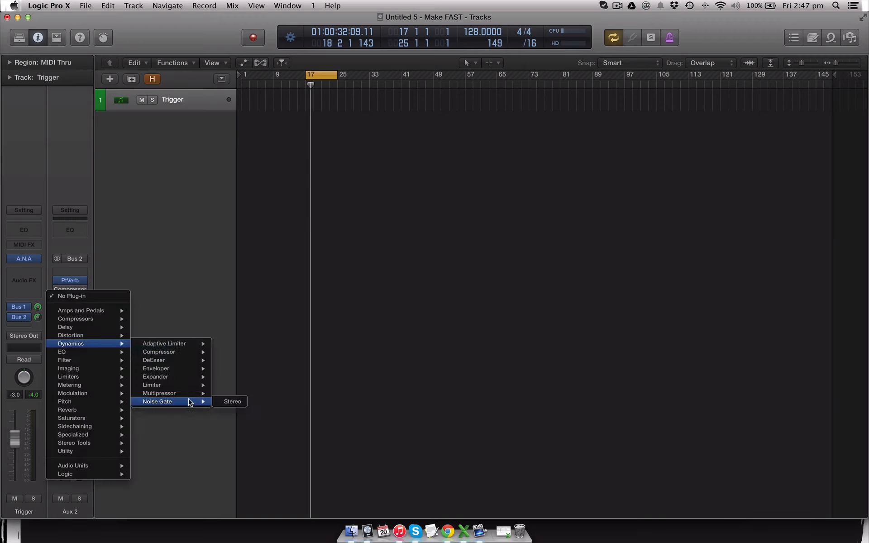
left_click(228, 401)
left_click_drag(150, 50, 473, 146)
left_click(521, 155)
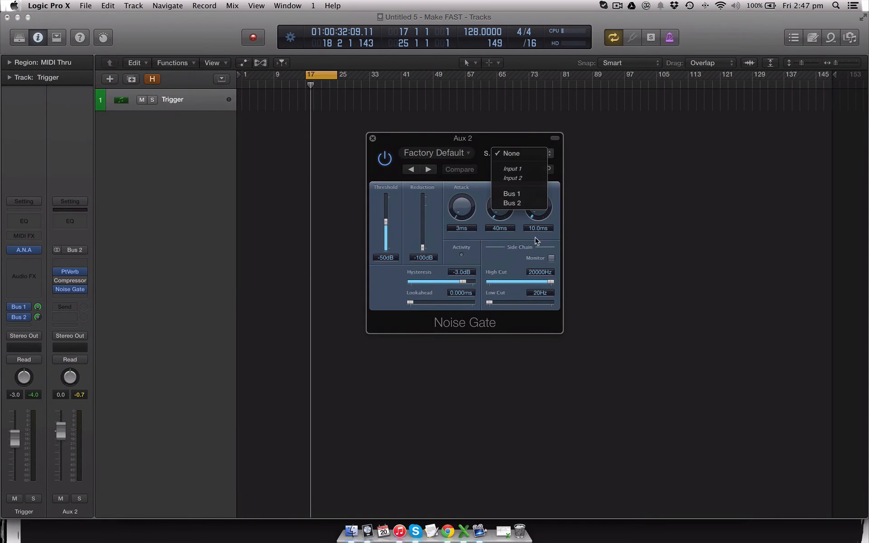
left_click(516, 196)
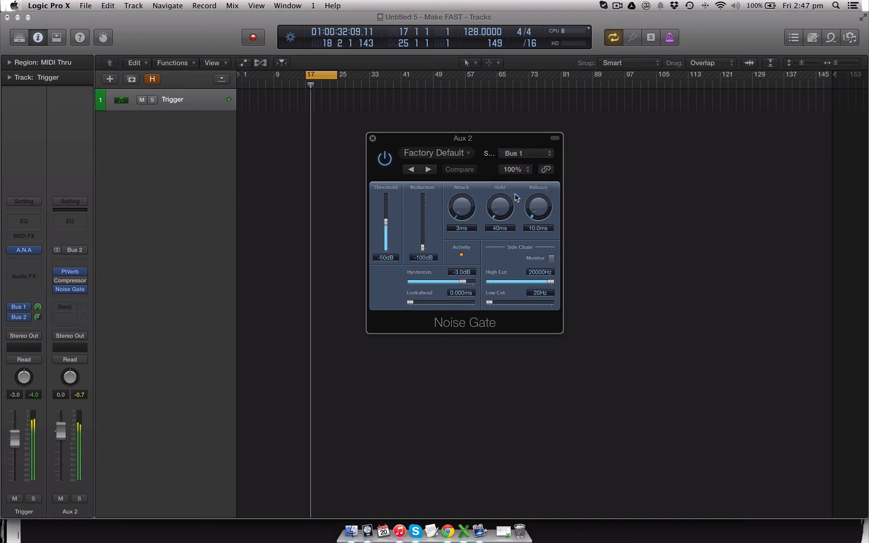
Step: Try a -54 dB threshold and 7.0 ms release on the Noise Gate, and settle on -47 dB and 192.1 ms
left_click_drag(390, 225, 390, 229)
left_click_drag(538, 196, 540, 215)
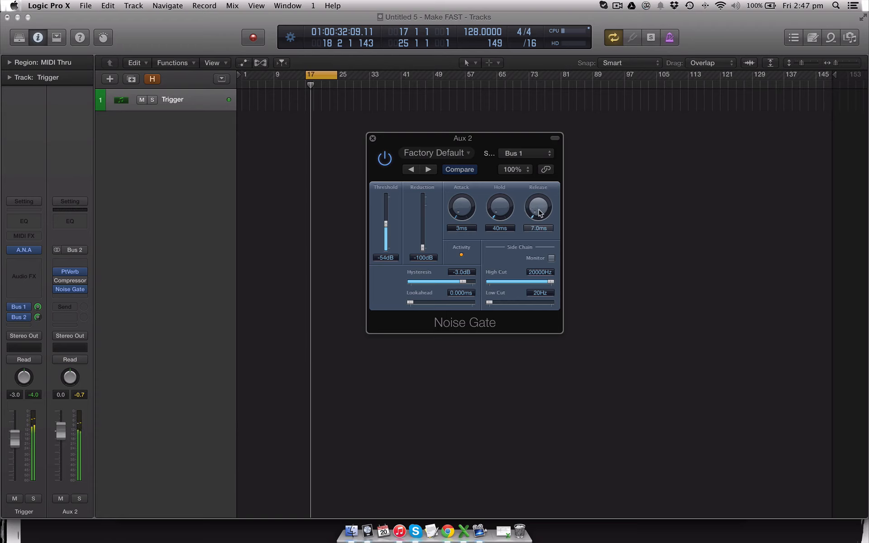
mouse_move(386, 224)
left_mouse_down()
mouse_move(388, 196)
mouse_move(388, 244)
mouse_move(388, 221)
left_mouse_up()
mouse_move(537, 207)
left_mouse_down()
mouse_move(539, 199)
mouse_move(540, 209)
left_mouse_up()
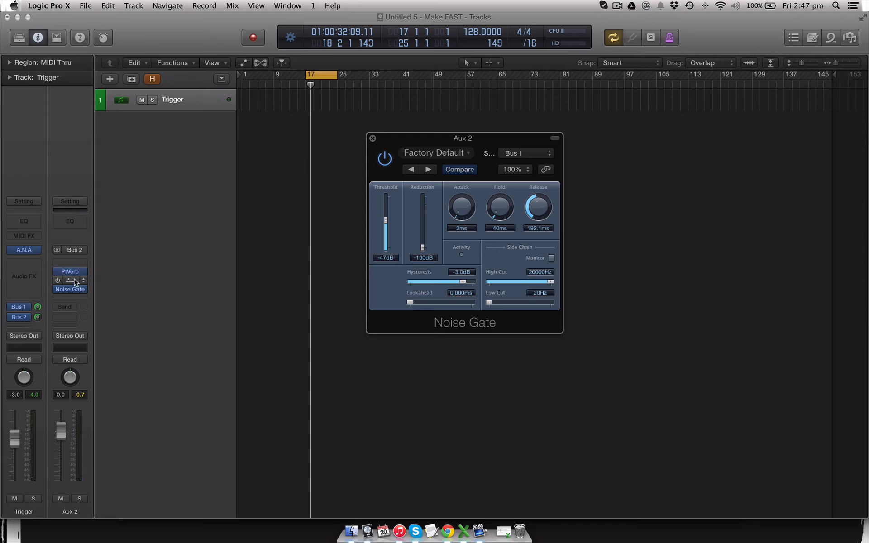
Step: Bypass the Noise Gate, re-enable the Compressor on Aux 2, and close the gate's window
left_click(384, 159)
left_click(56, 281)
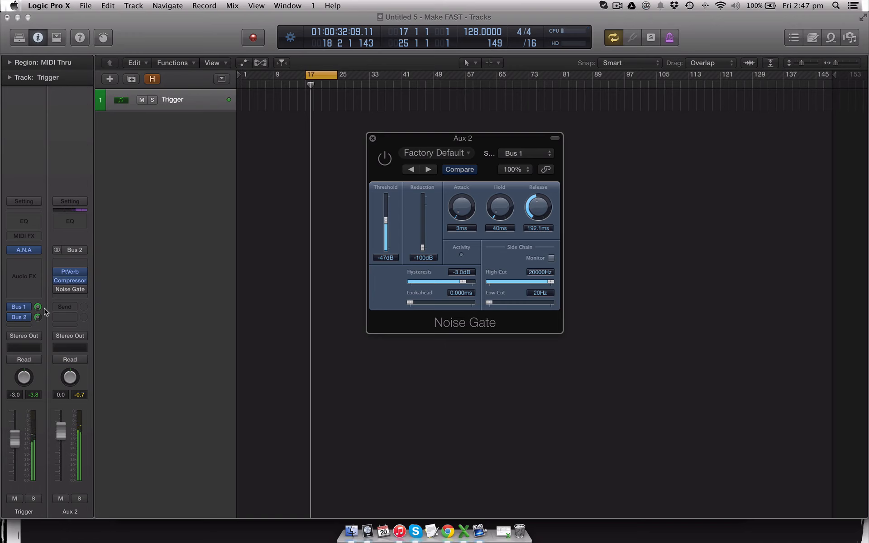
left_click(372, 138)
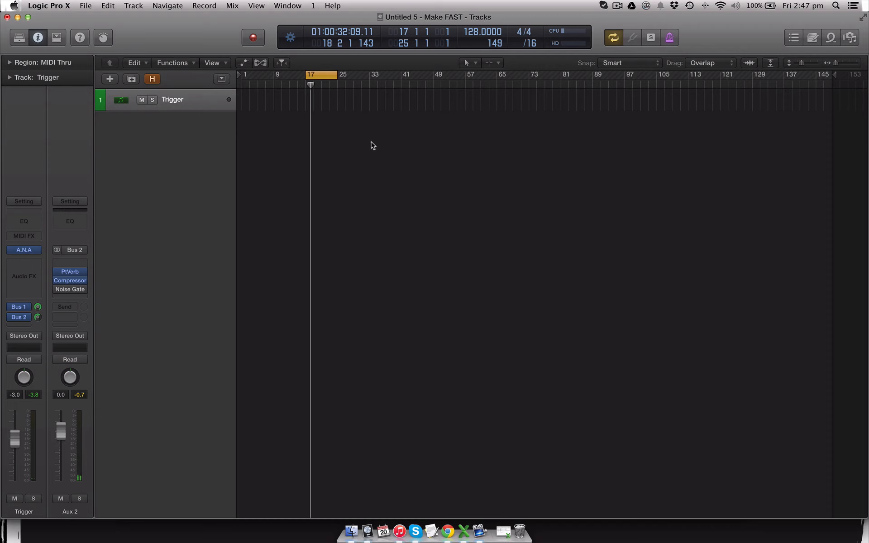